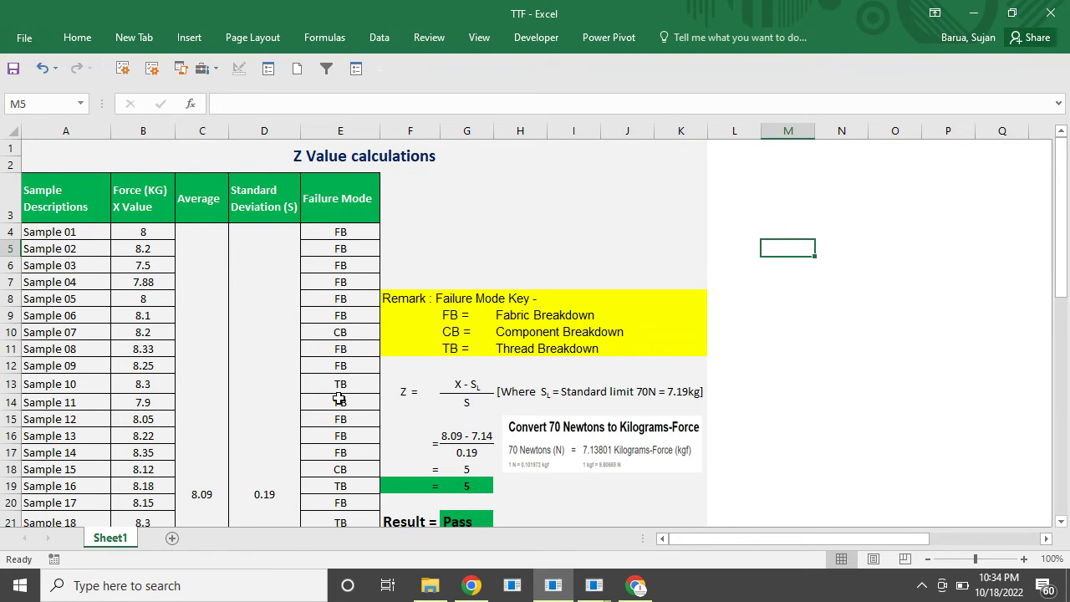
Review the force values of Sample 01 through Sample 32 and the formula in the Average cell
left_click(144, 237)
key("Down")
key("Down")
key("Down")
key("Down")
key("Down")
key("Down")
key("Down")
key("Down")
key("Down")
key("Down")
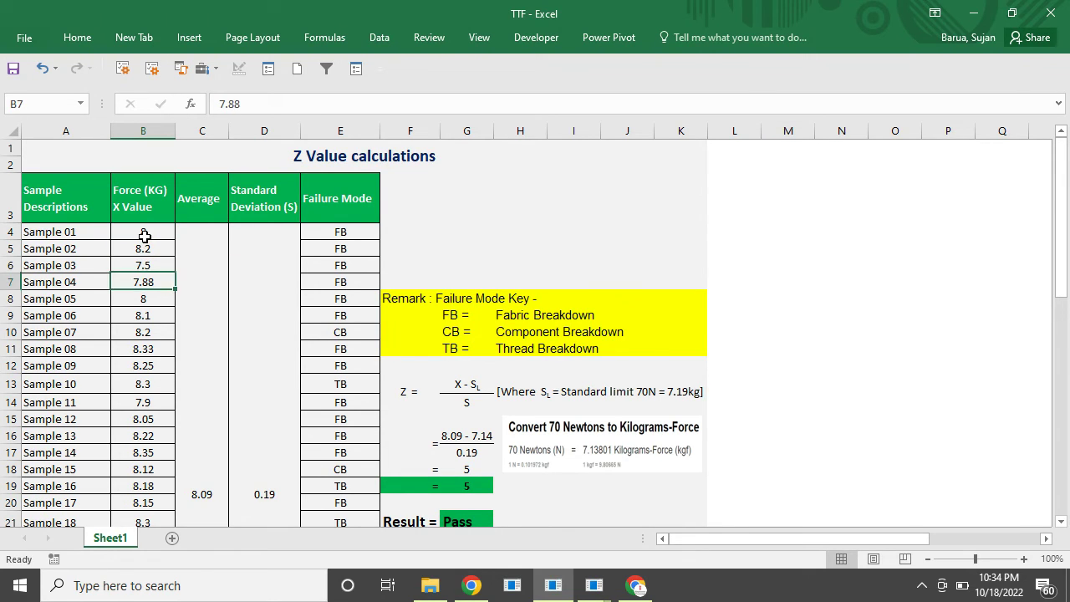
key("Down")
key("Down")
key("Down")
key("Down")
key("Down")
key("Down")
key("Down")
key("Down")
key("Down")
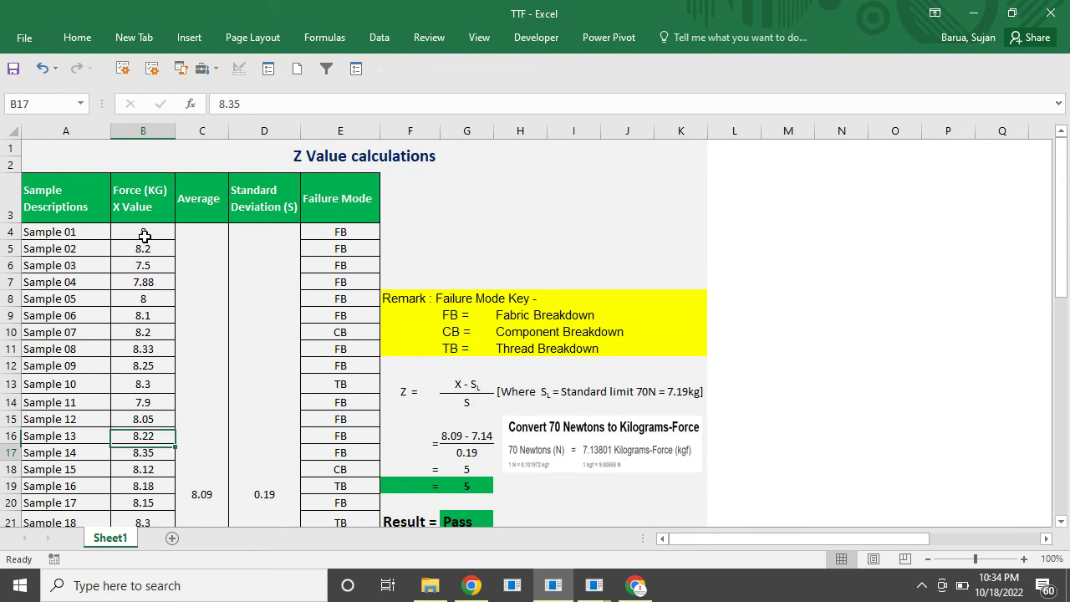
key("Down")
key("Down")
key("Down")
key("Down")
key("Down")
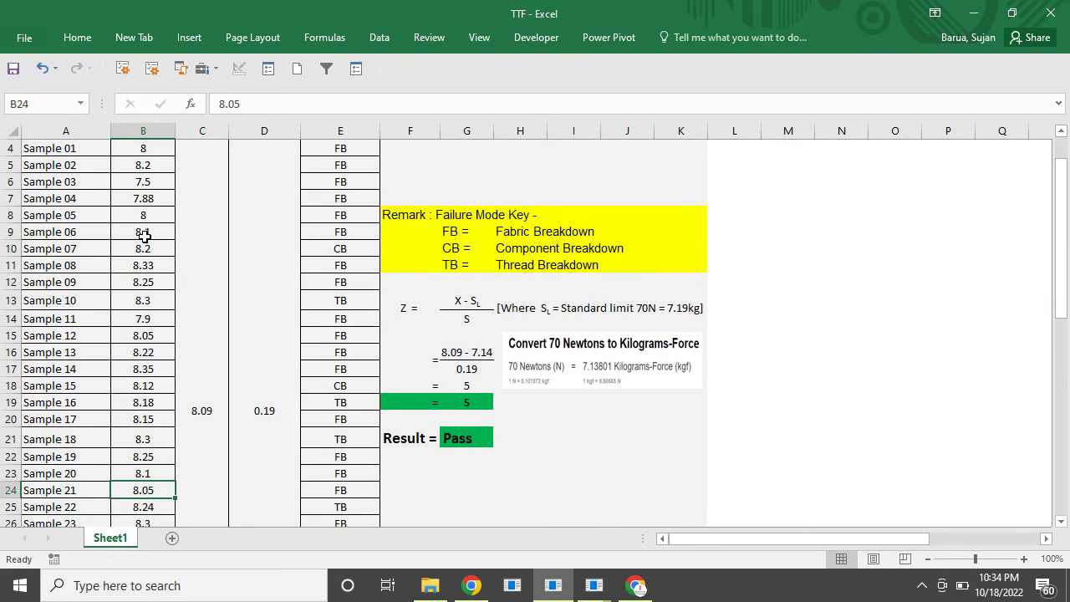
key("Down")
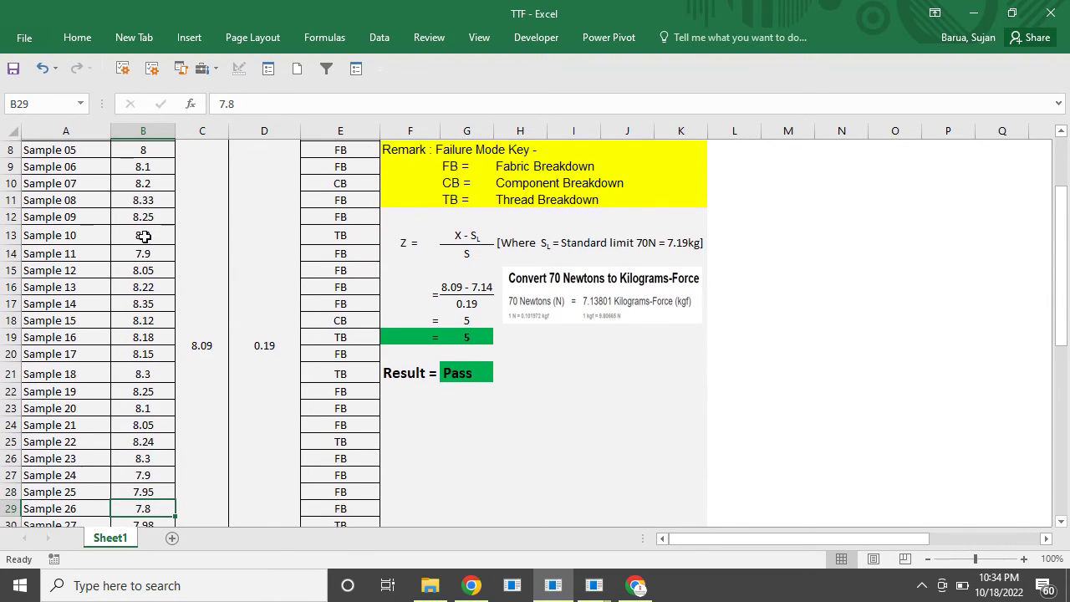
key("Down")
key("Down")
key("Down")
key("Down")
key("Down")
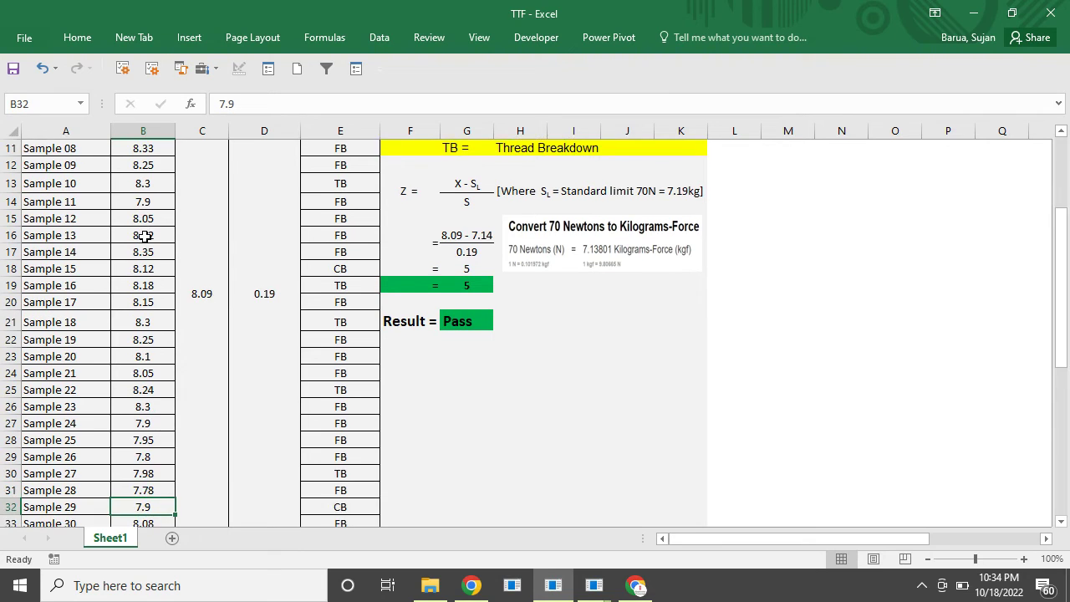
key("Down")
key("Down")
key("Up")
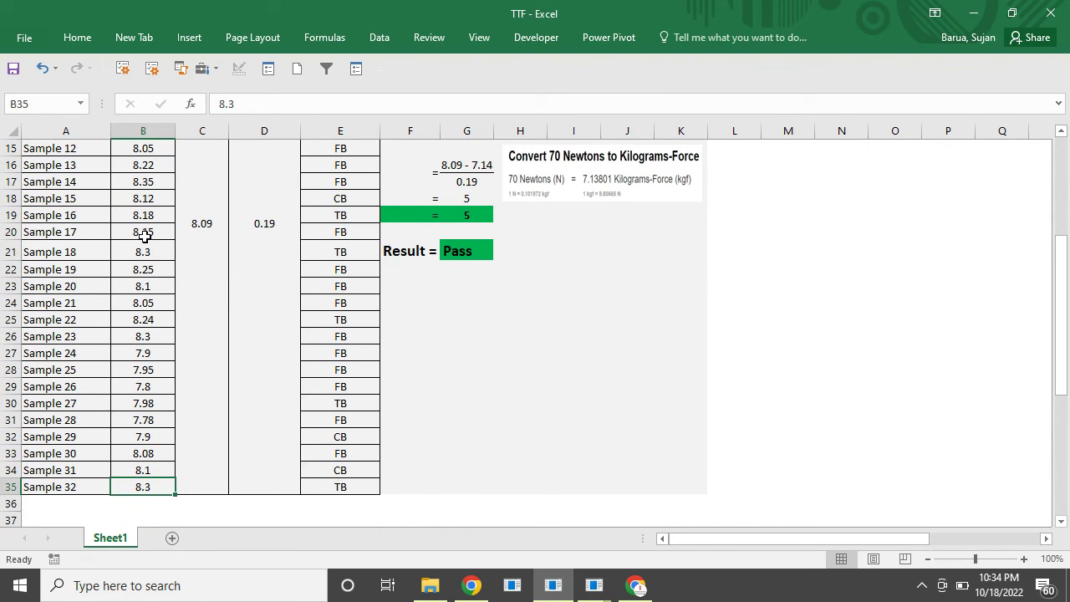
key("Up")
key("Up")
key("Up")
key("Up")
key("Up")
key("Up")
key("Up")
key("Up")
key("Up")
key("Up")
key("Up")
key("Up")
key("Up")
key("Up")
key("Up")
key("Up")
key("Up")
key("Up")
key("Up")
key("Up")
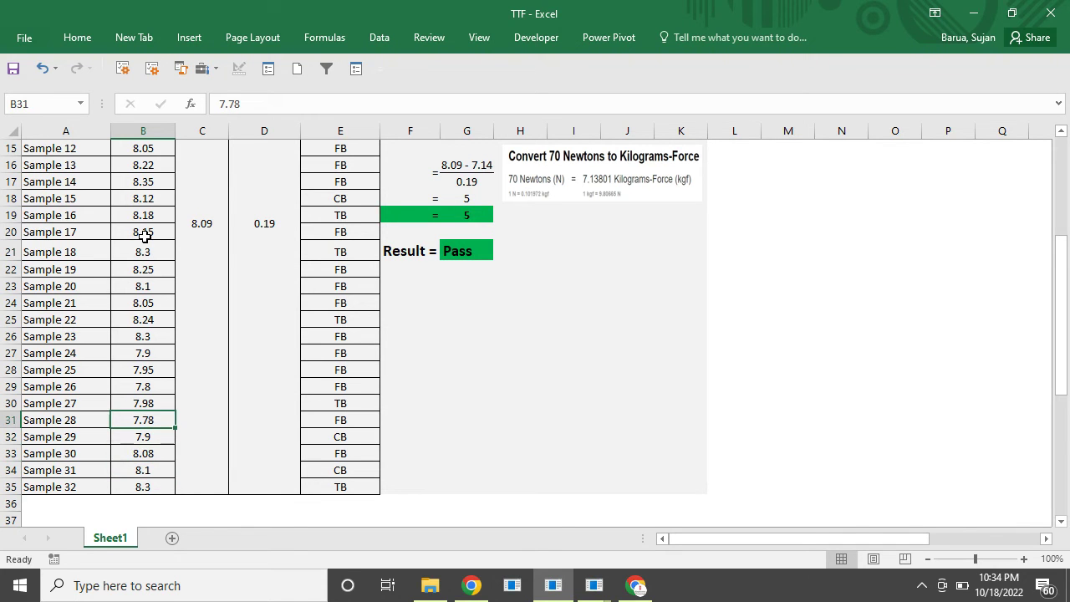
key("Up")
key("Up")
key("Up")
key("Up")
key("Up")
key("Up")
key("Up")
key("Up")
key("Up")
key("Up")
key("Up")
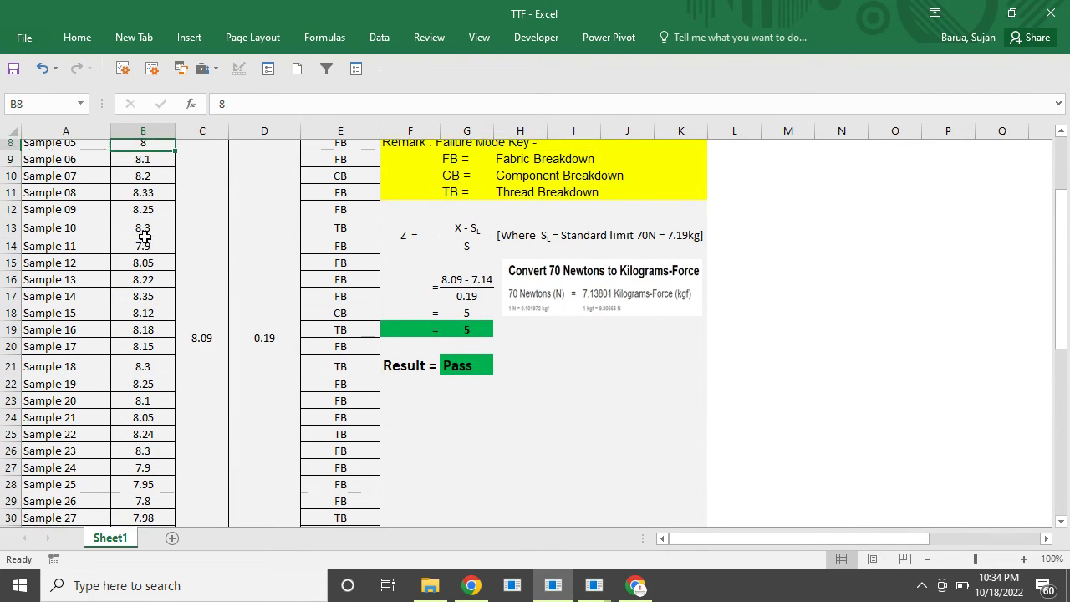
key("Up")
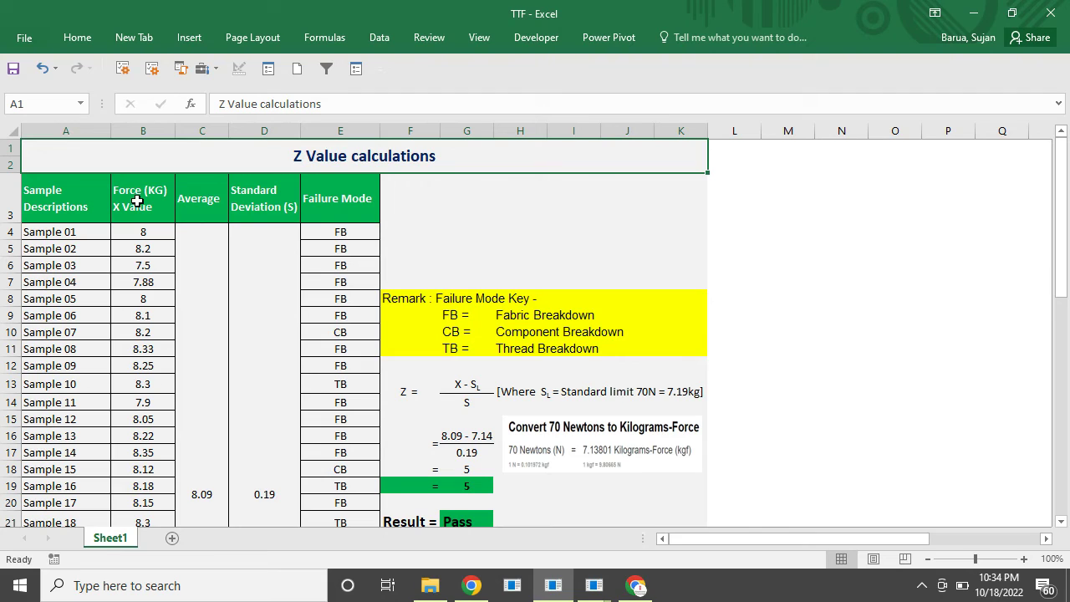
left_click(204, 232)
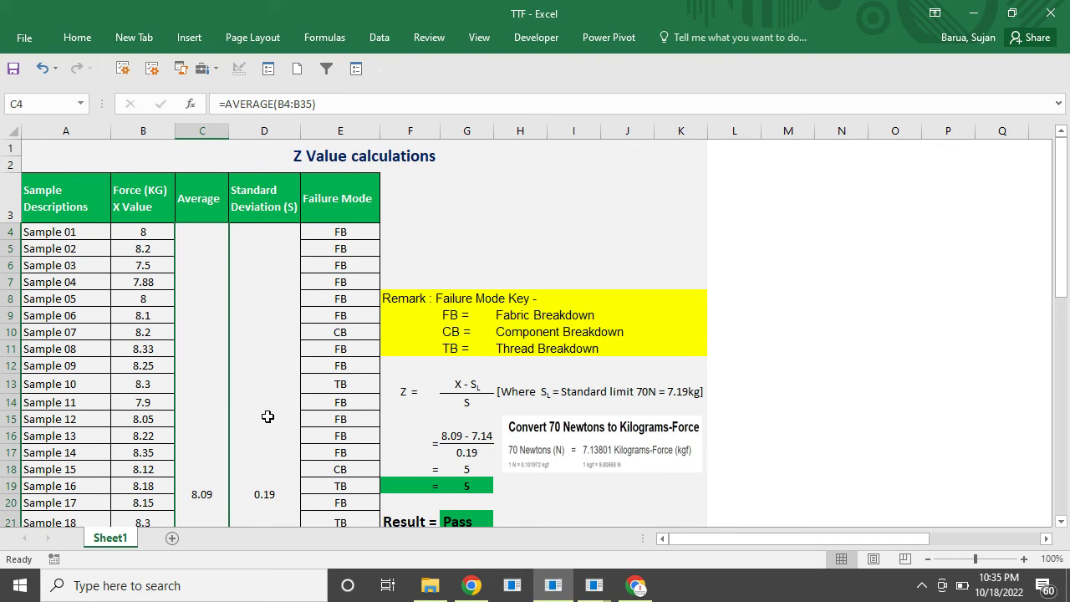
Clear the existing formula from the merged Standard Deviation (S) cell
left_click(266, 280)
double_click(266, 280)
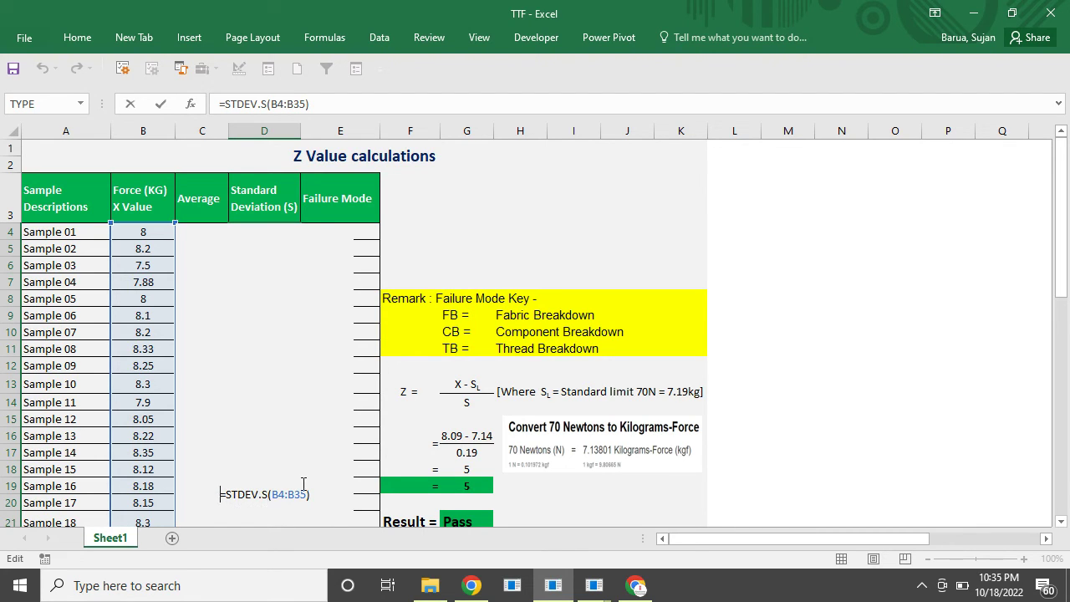
left_click_drag(314, 495, 215, 503)
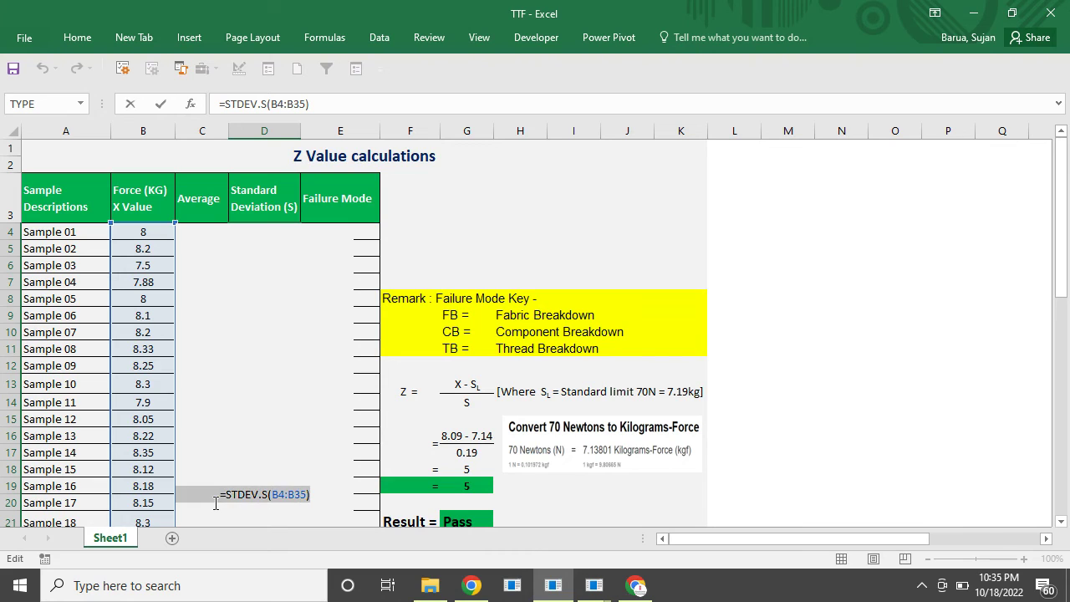
key("BackSpace")
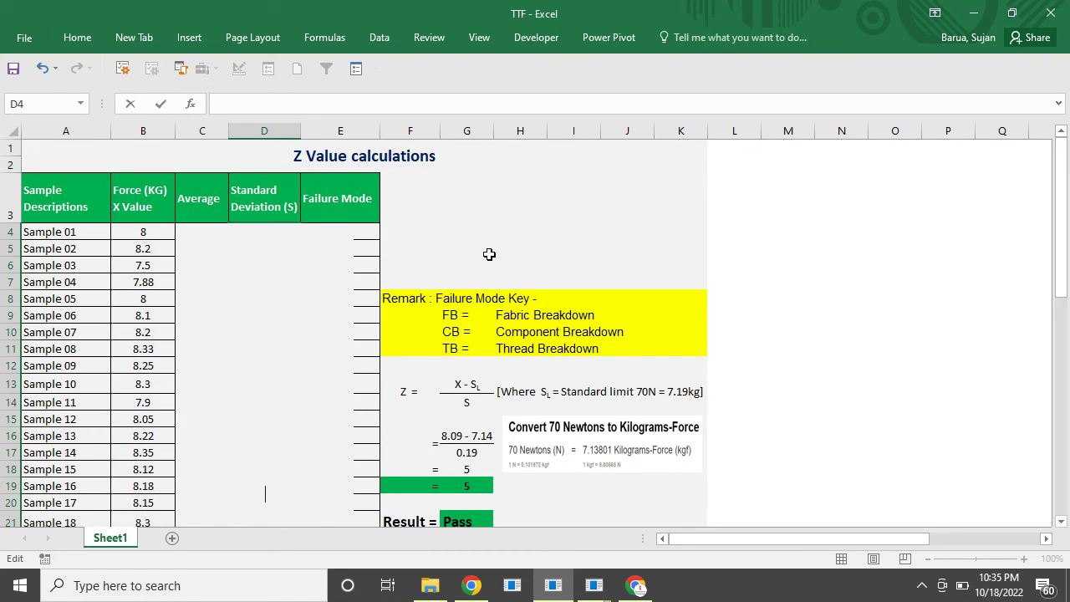
left_click(489, 254)
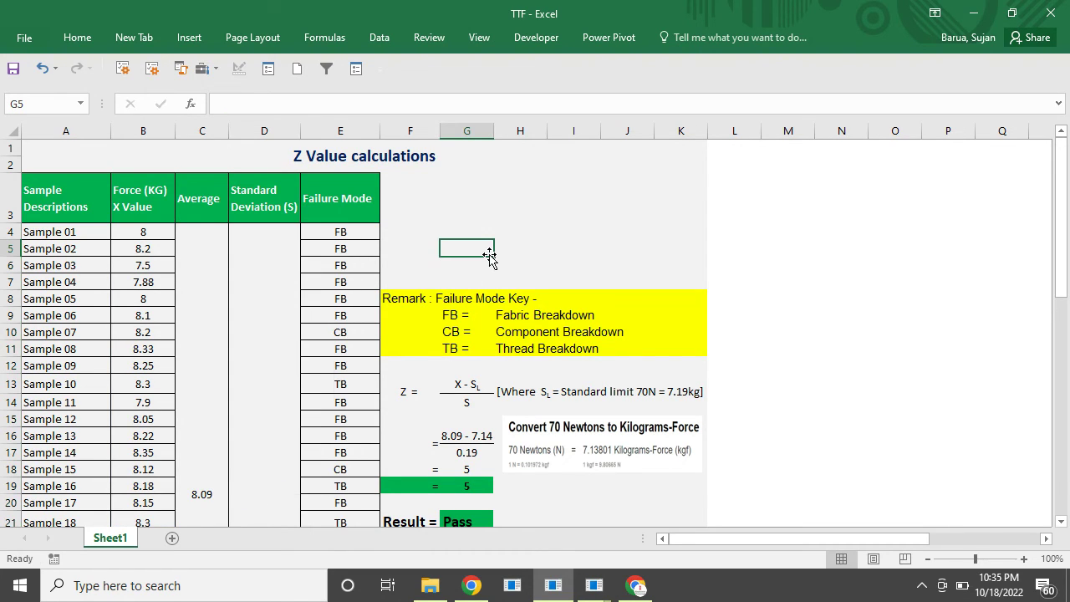
Calculate the standard deviation of the force values in the Standard Deviation (S) cell with =STDEV.S(B4:B35)
left_click(259, 288)
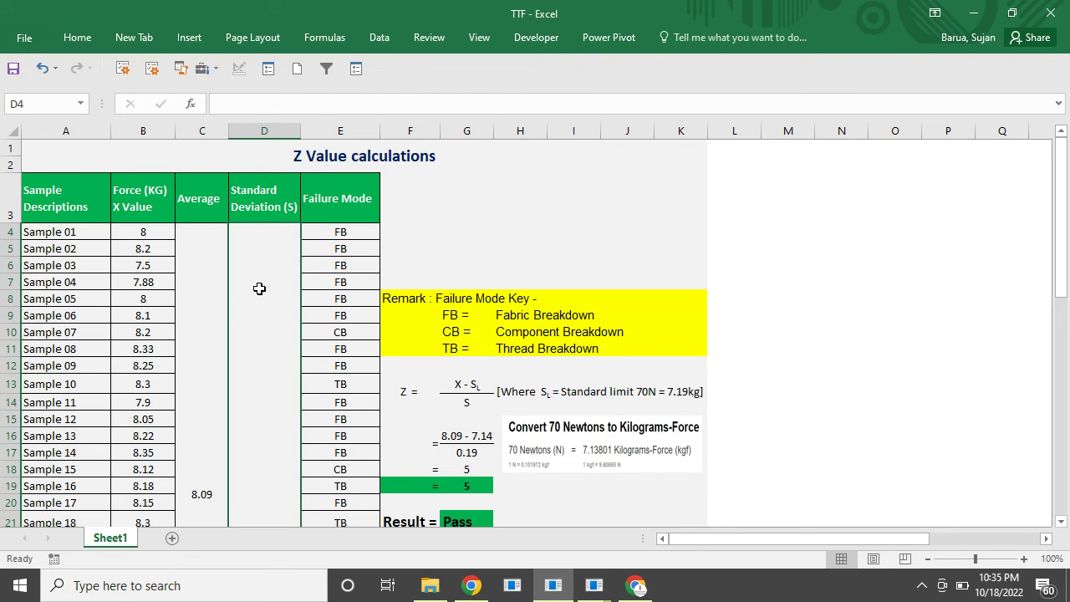
type("=")
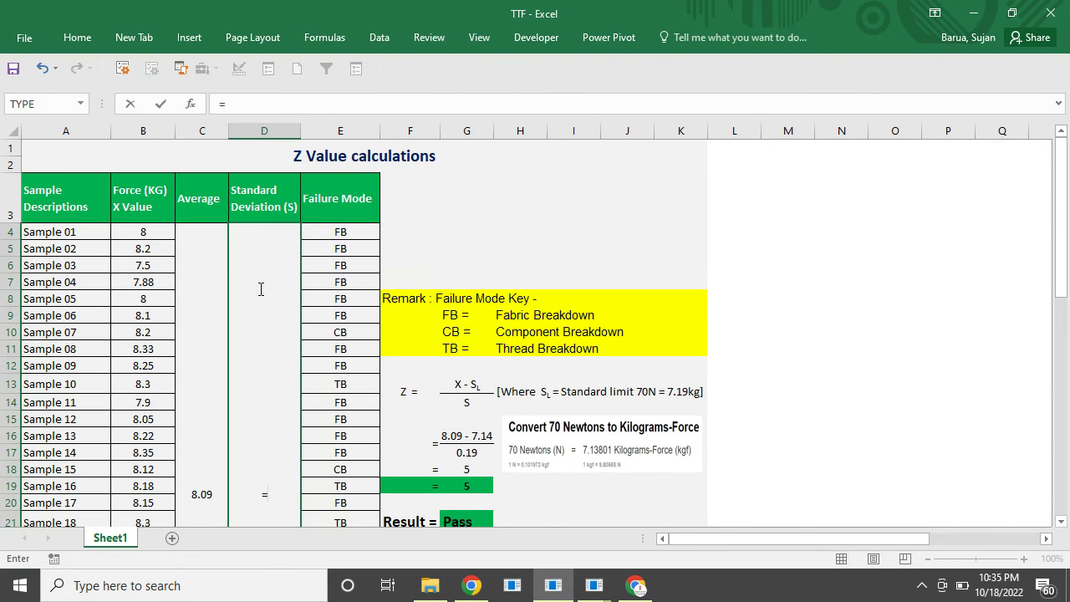
type("st")
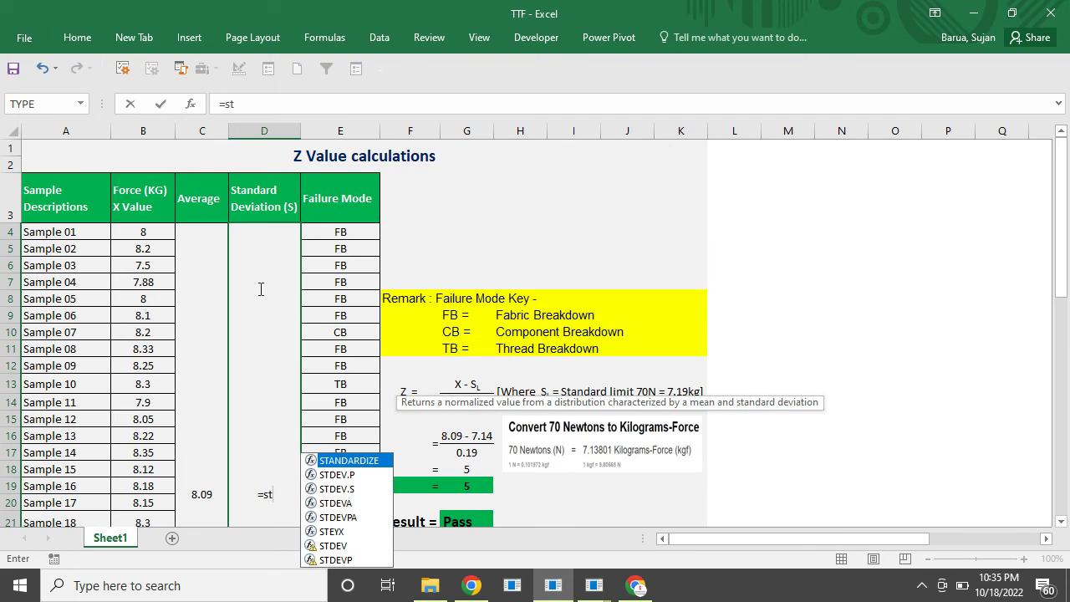
double_click(343, 490)
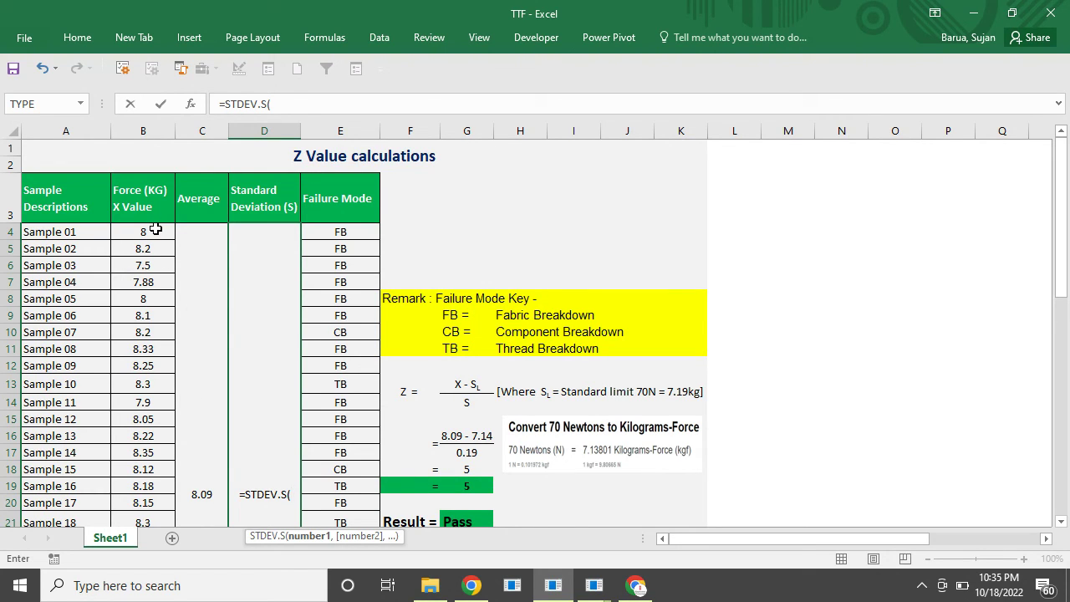
left_click_drag(153, 232, 153, 502)
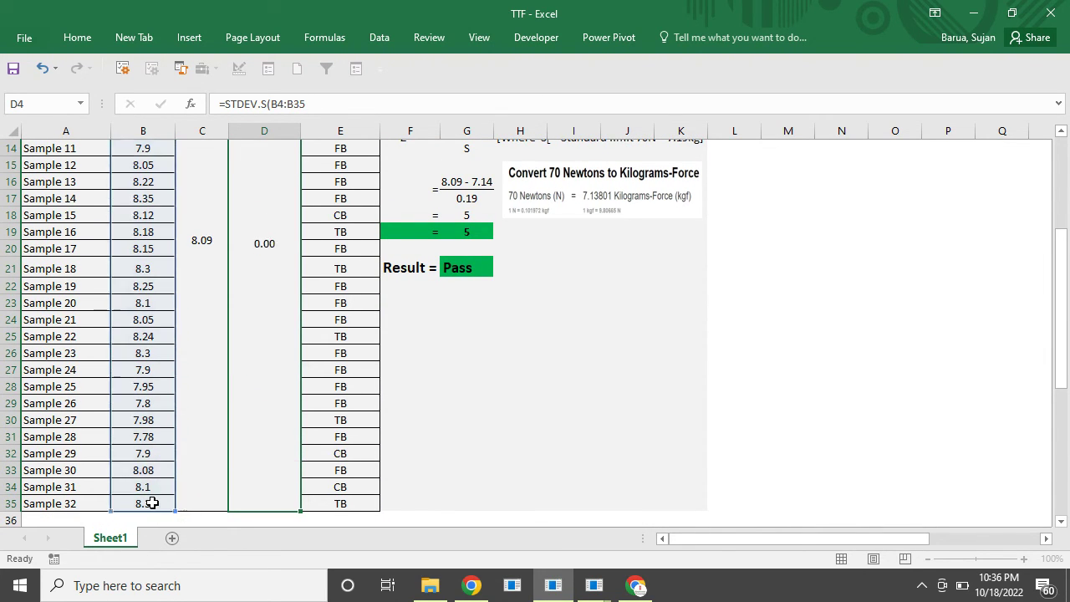
key("Return")
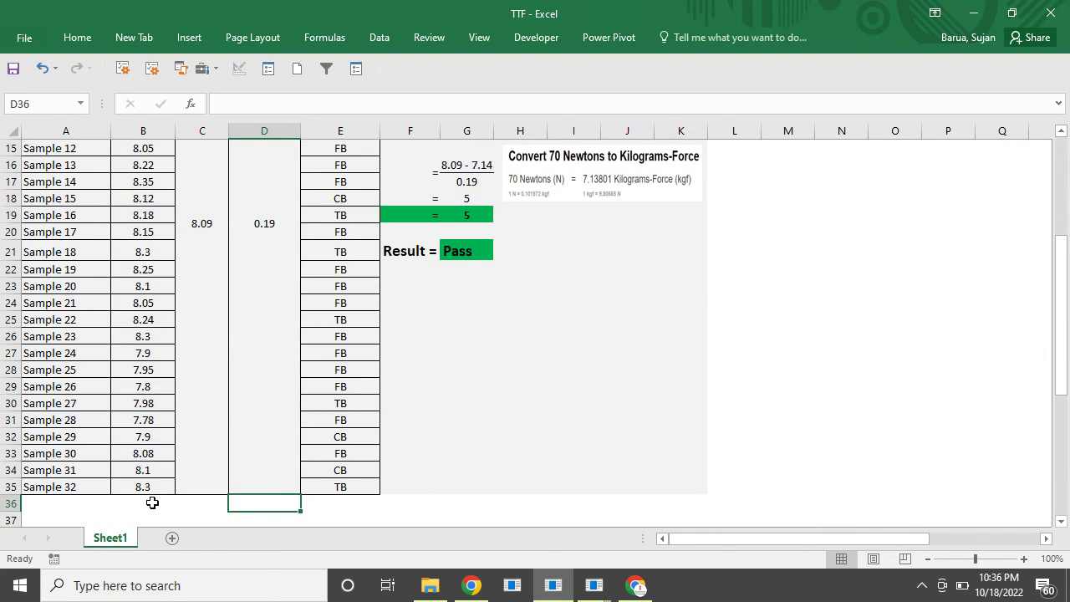
left_click(267, 239)
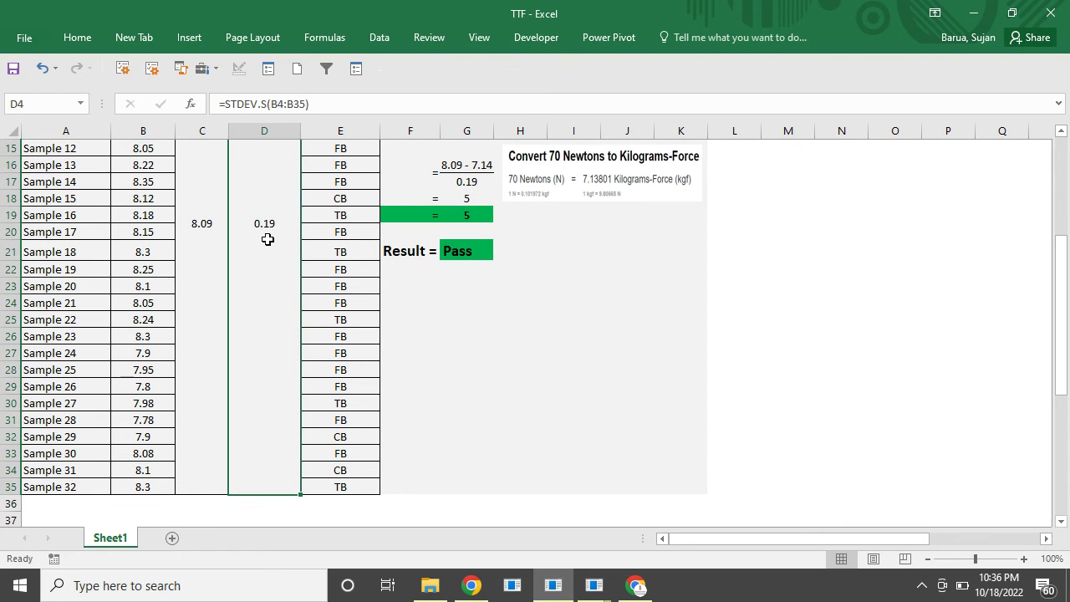
Correct the standard limit for 70N to 7.14kg in the note beside the Z formula
key("Up")
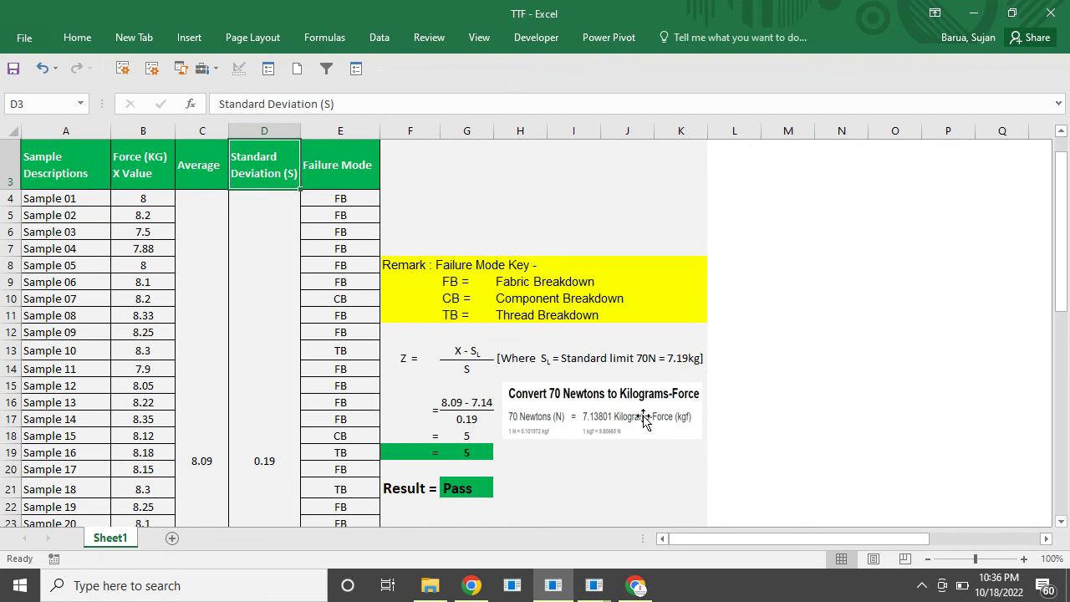
double_click(683, 359)
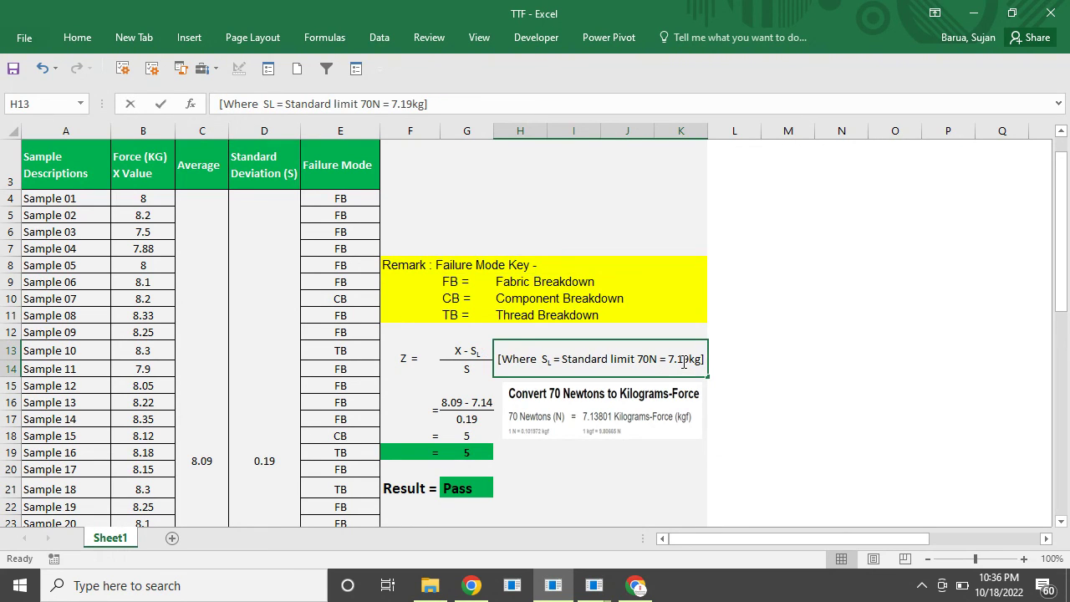
key("BackSpace")
type("4")
left_click(860, 341)
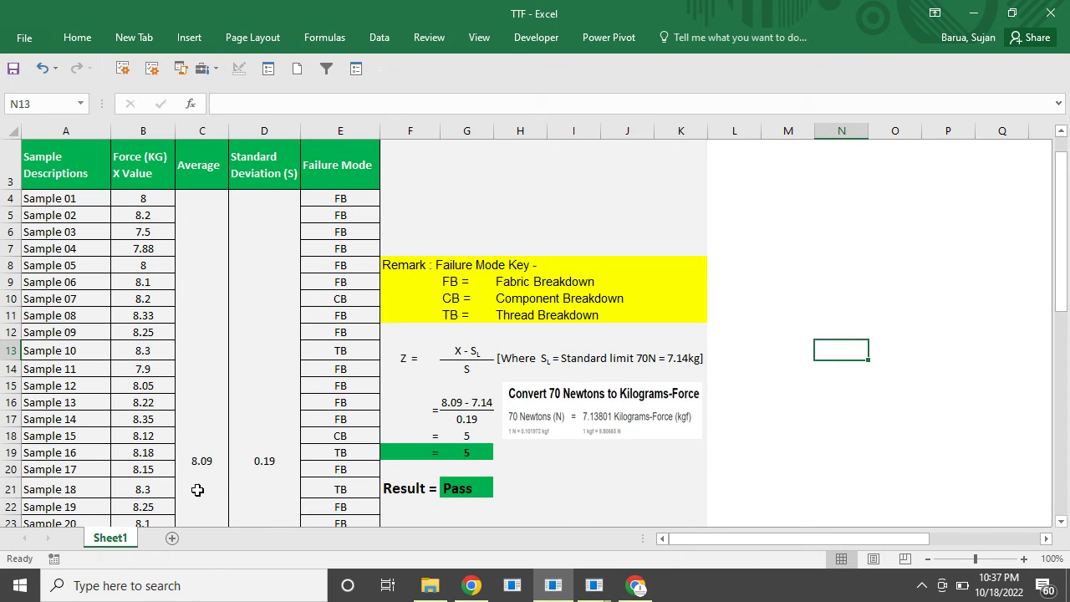
Check the final Z value in the green highlighted row of the calculation
left_click(479, 451)
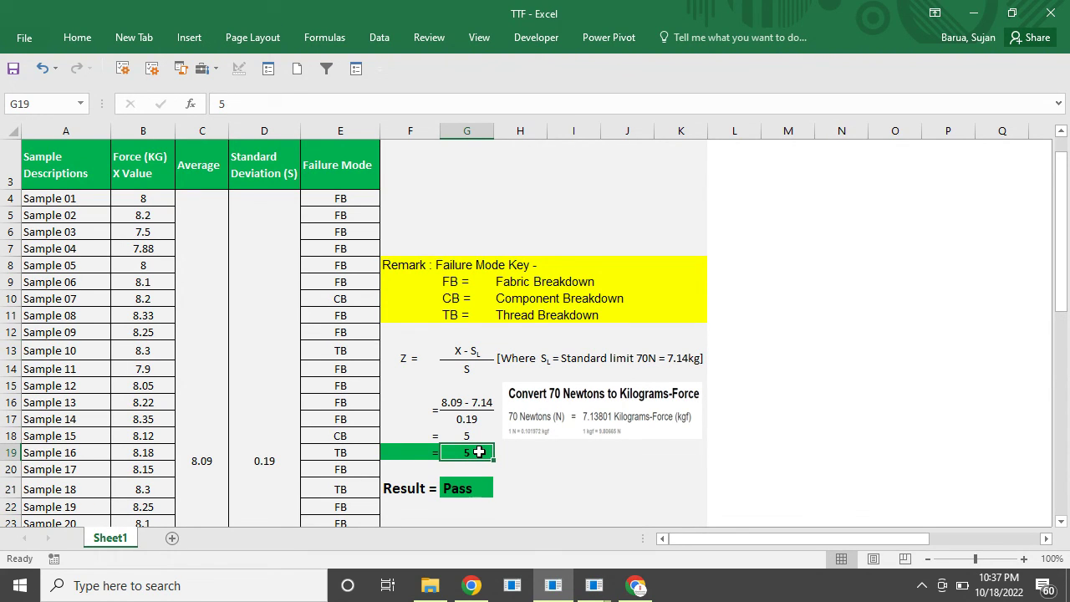